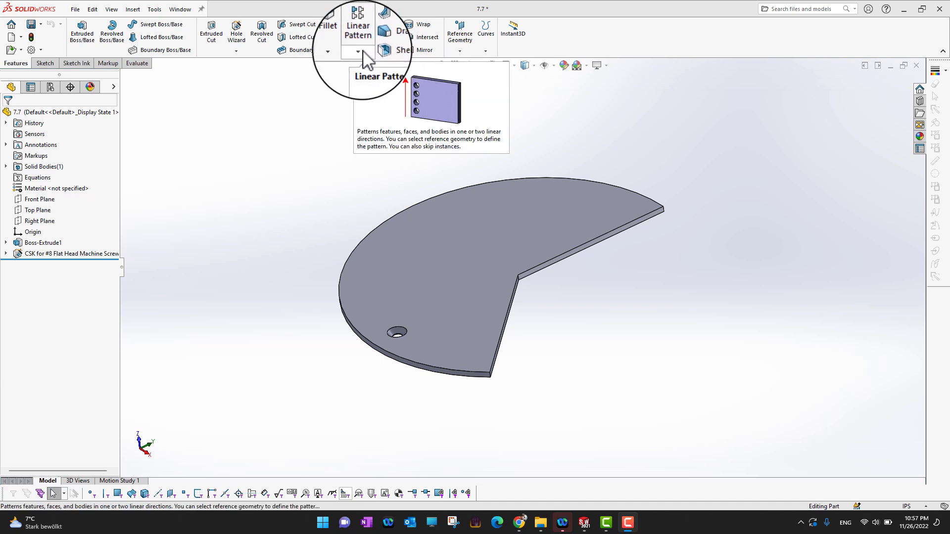
# - Start a Circular Pattern from the Linear Pattern dropdown and activate its Direction 1 axis box
pyautogui.click(358, 52)
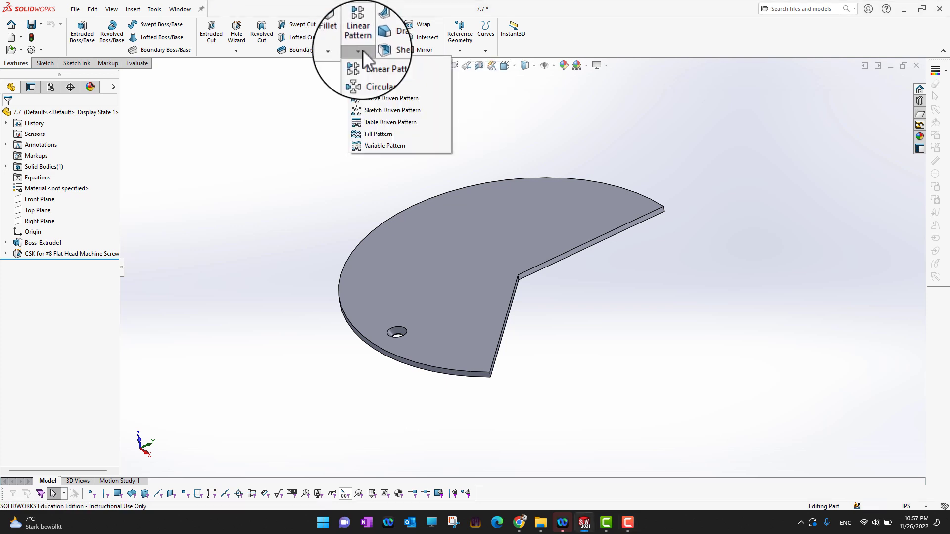
pyautogui.click(380, 75)
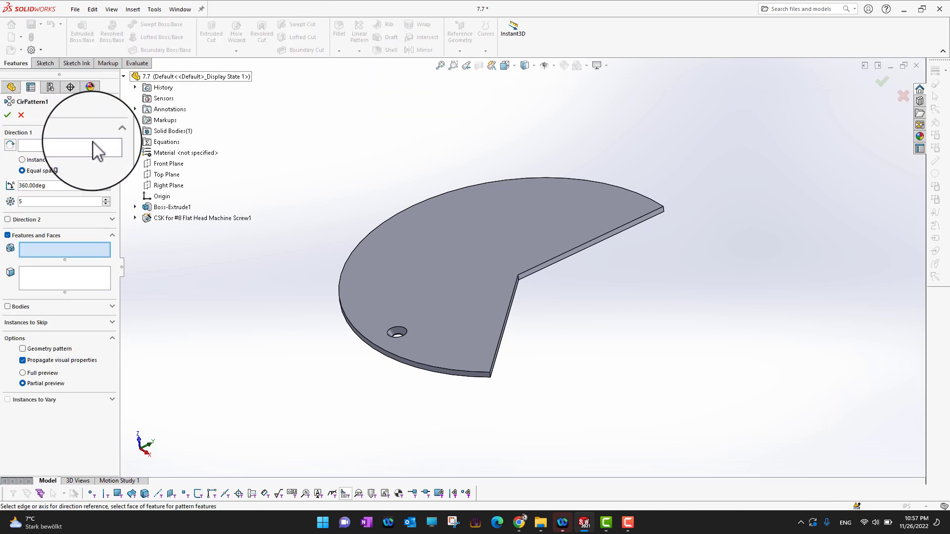
pyautogui.click(76, 144)
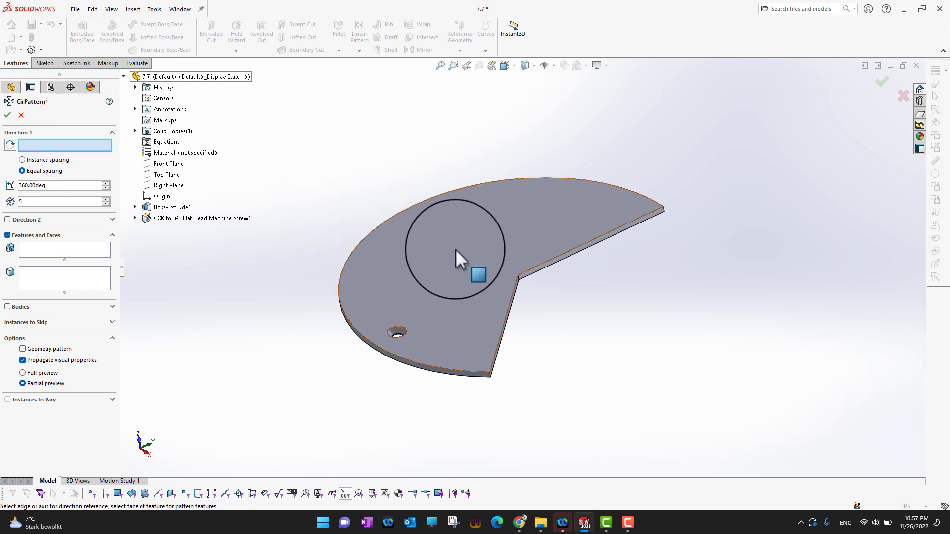
pyautogui.scroll(-3, 598, 310)
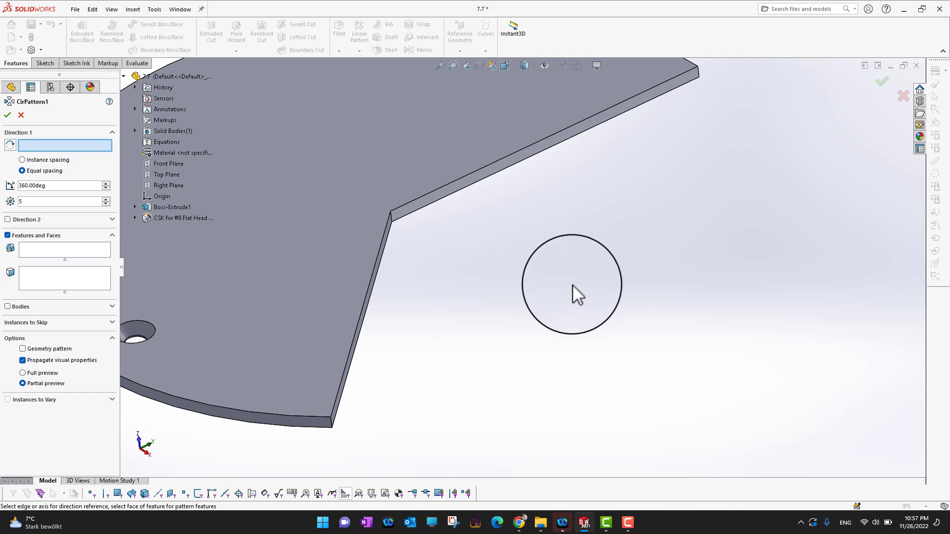
pyautogui.moveTo(573, 283); pyautogui.dragTo(539, 276, button='middle')
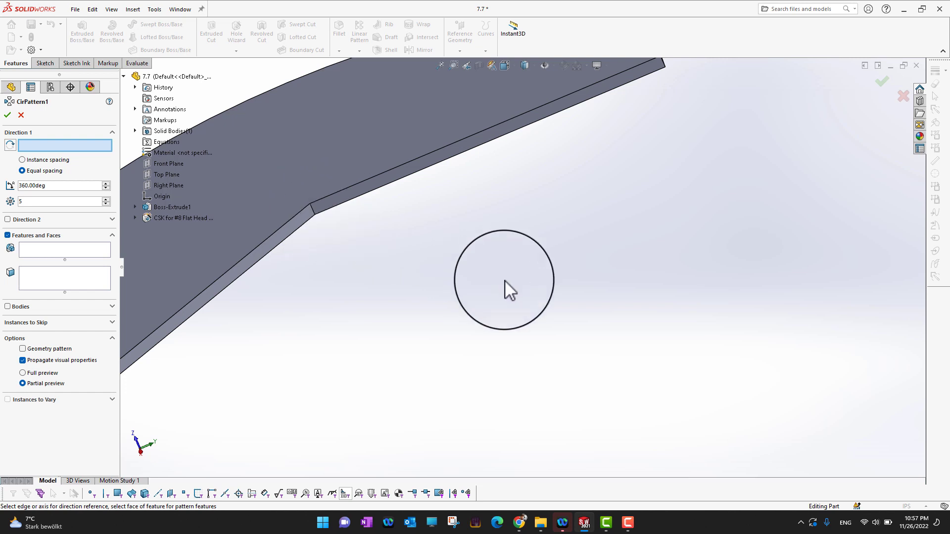
pyautogui.scroll(5, 519, 229)
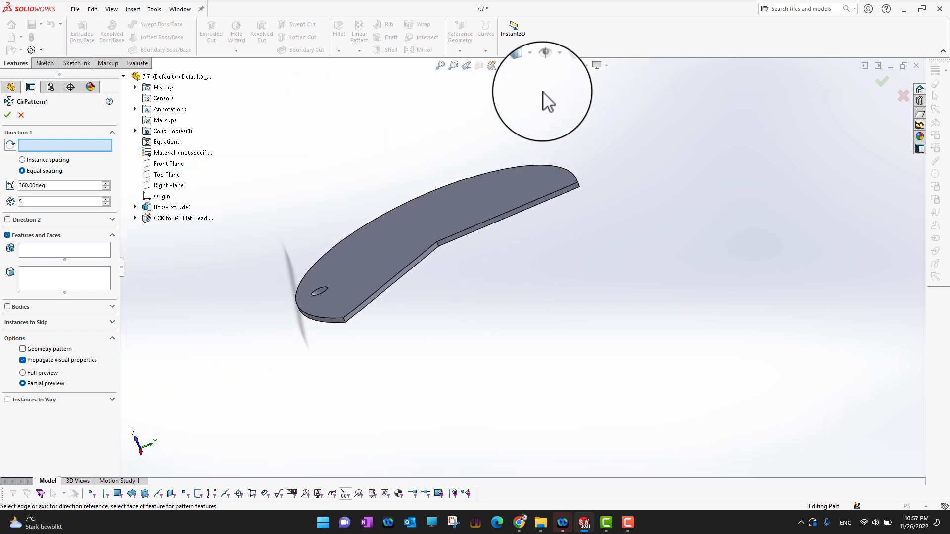
# - Turn on Temporary Axes display from the Hide/Show Items list
pyautogui.click(552, 66)
pyautogui.click(552, 66)
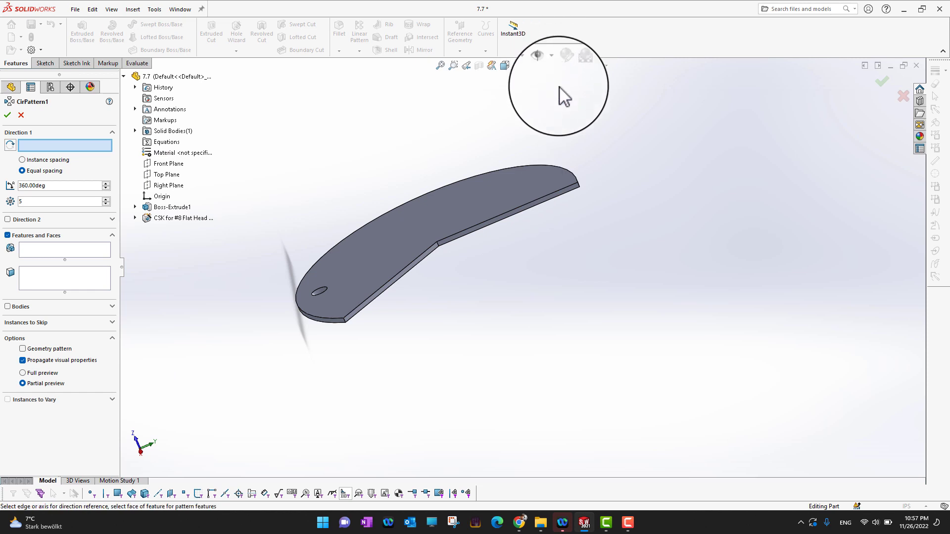
pyautogui.click(551, 65)
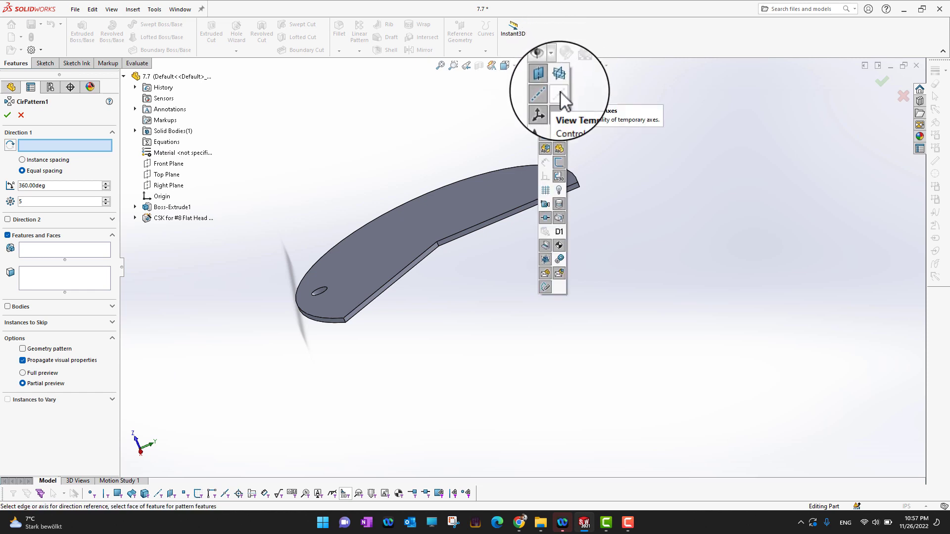
pyautogui.click(559, 94)
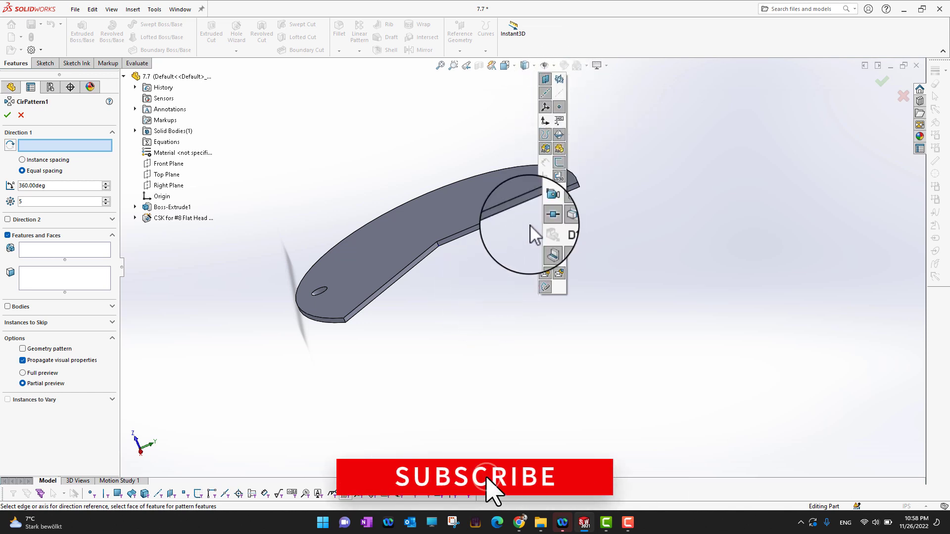
# - Pick the vertical edge at the plate's notch corner as the pattern axis (Axis<1>)
pyautogui.press('z')
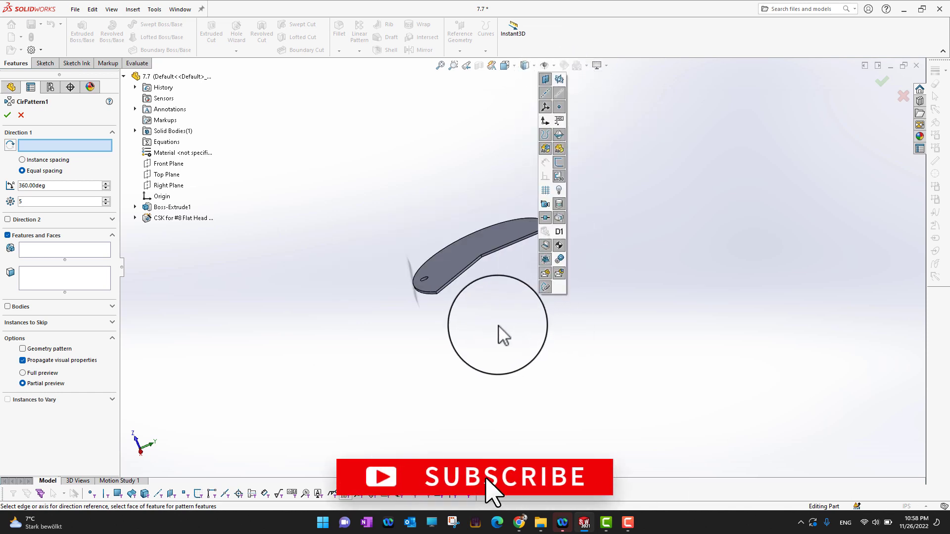
pyautogui.moveTo(498, 327); pyautogui.dragTo(552, 312, button='middle')
pyautogui.scroll(-1, 544, 307)
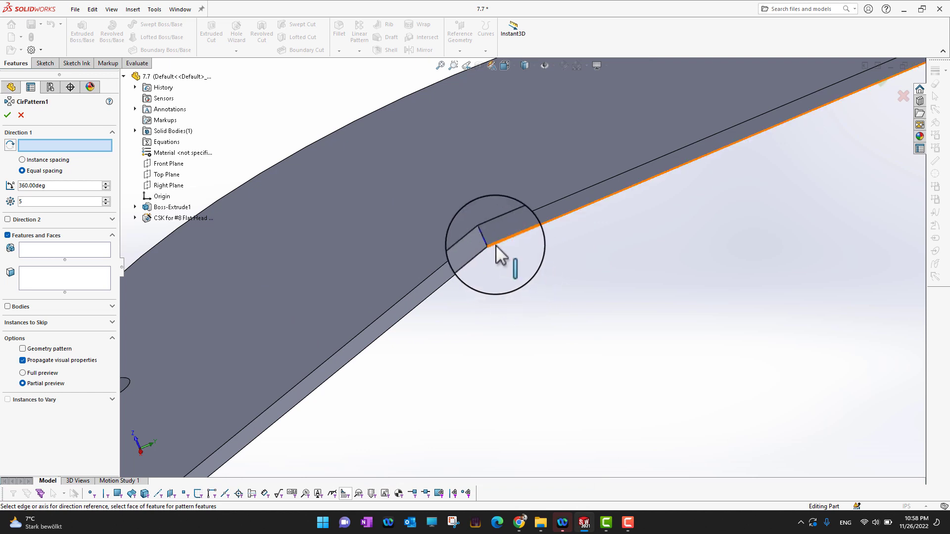
pyautogui.scroll(-2, 508, 255)
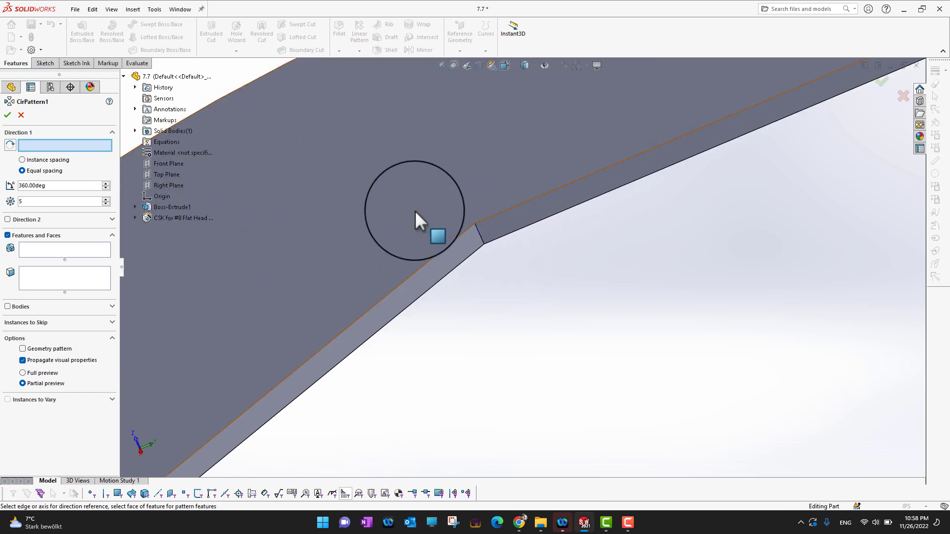
pyautogui.click(482, 236)
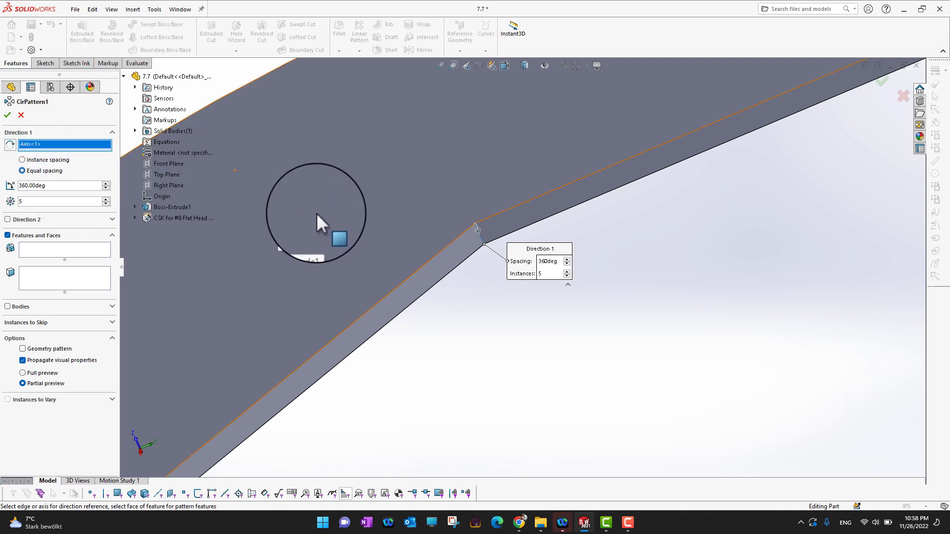
# - Select CSK for #8 Flat Head Machine Screw1 as the feature to pattern
pyautogui.press('f')
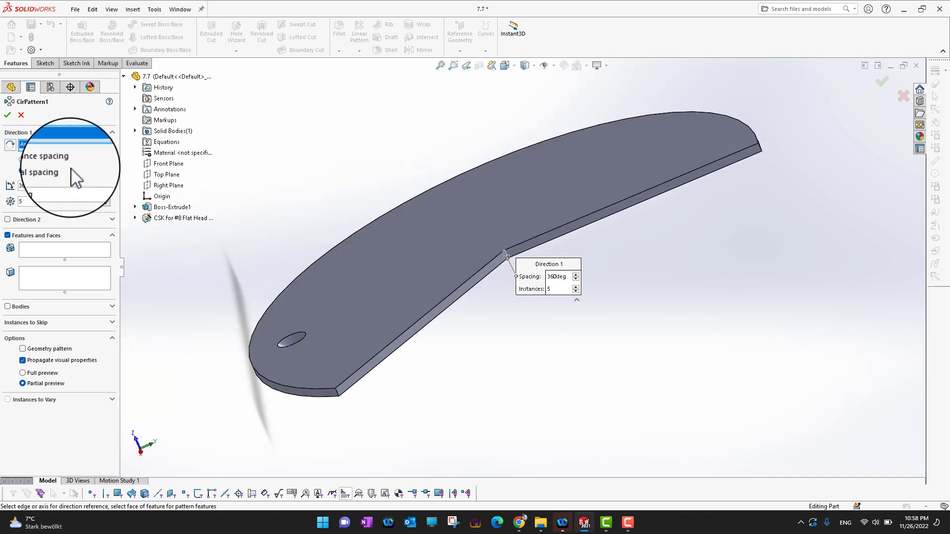
pyautogui.moveTo(298, 186); pyautogui.dragTo(328, 180, button='middle')
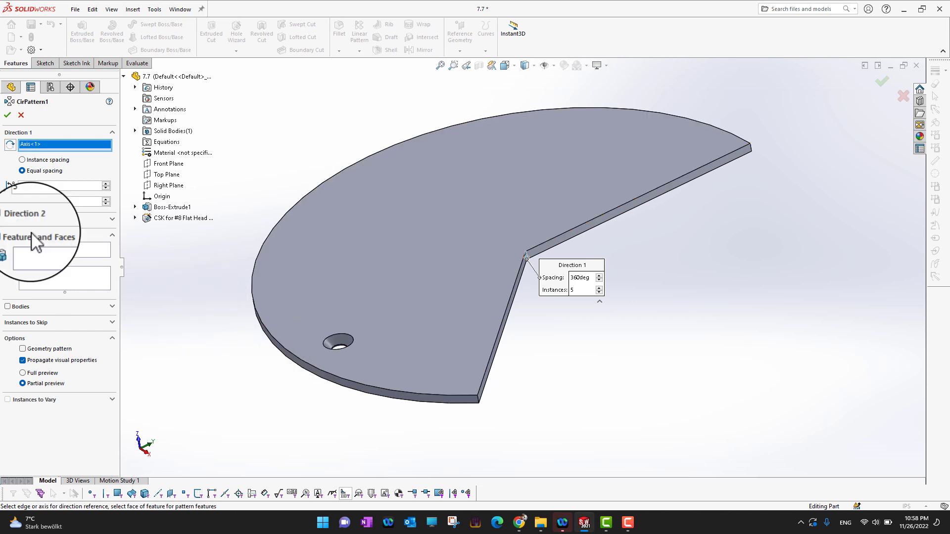
pyautogui.click(171, 218)
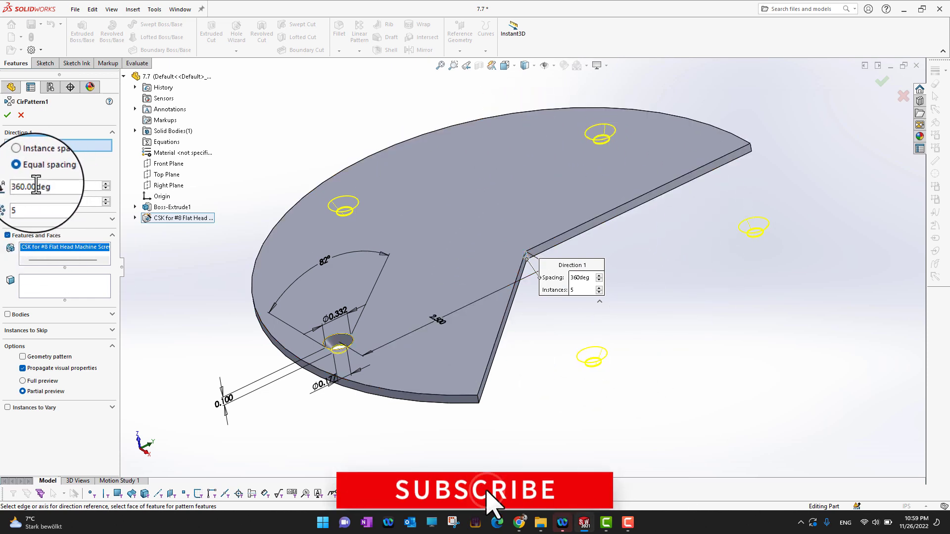
# - Switch to Instance spacing and set 9 instances spaced 21° apart
pyautogui.click(106, 199)
pyautogui.click(107, 200)
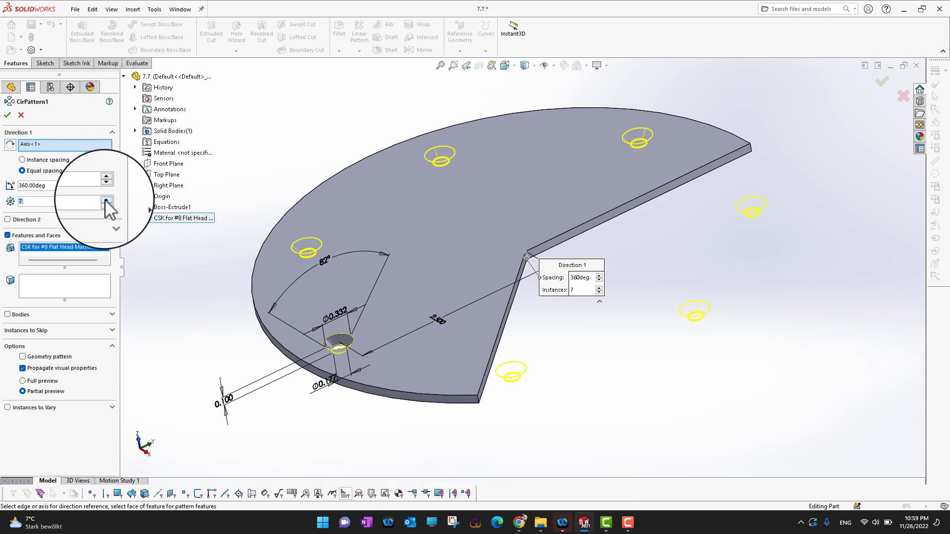
pyautogui.click(106, 199)
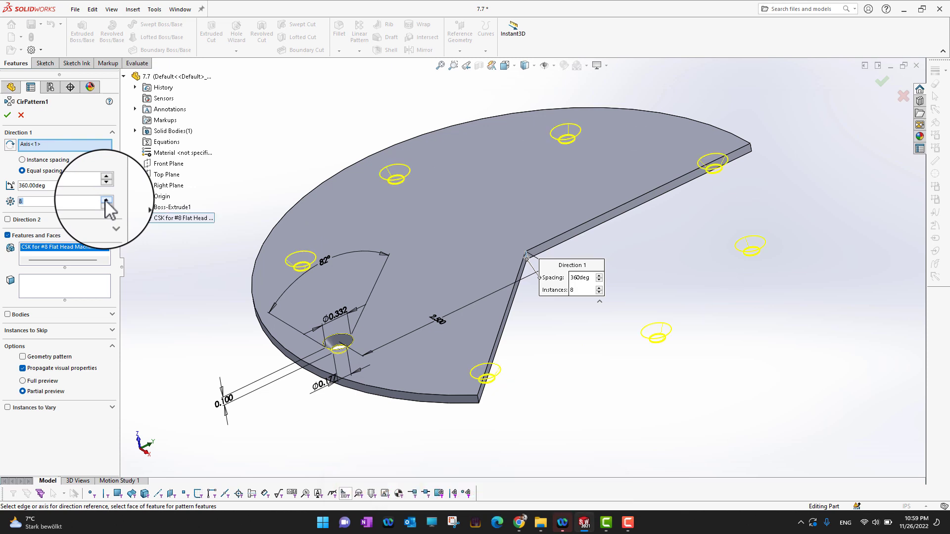
pyautogui.click(106, 199)
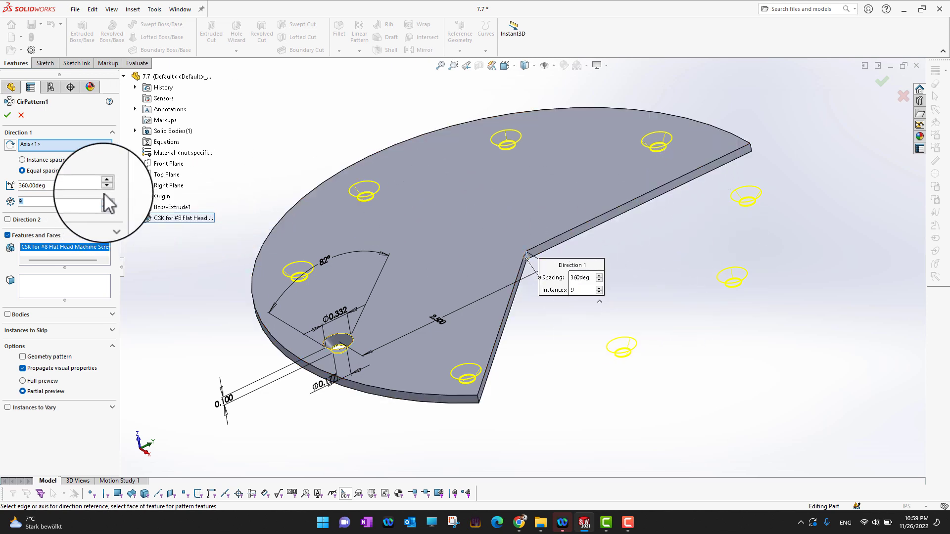
pyautogui.click(22, 160)
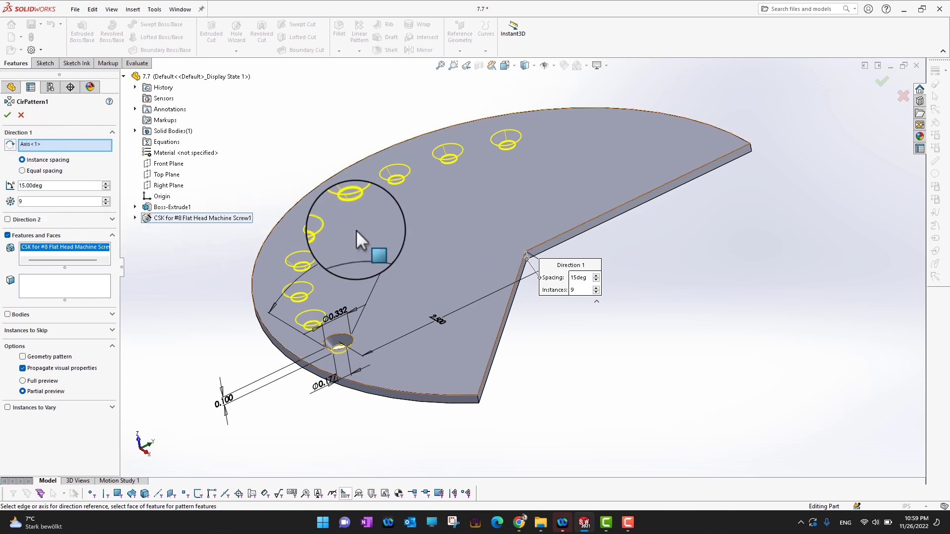
pyautogui.moveTo(719, 271); pyautogui.dragTo(721, 349, button='middle')
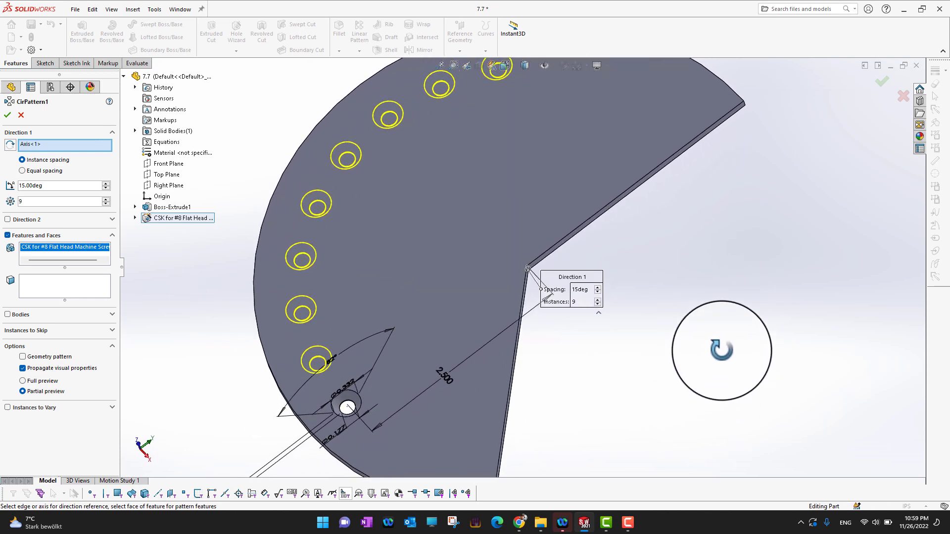
pyautogui.moveTo(721, 349); pyautogui.dragTo(722, 356, button='middle')
pyautogui.click(106, 183)
pyautogui.click(106, 204)
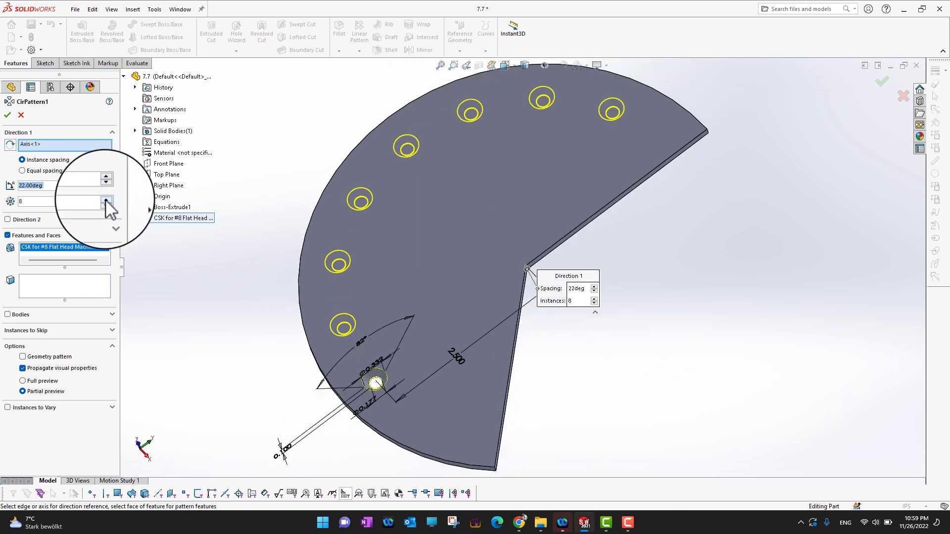
pyautogui.click(106, 200)
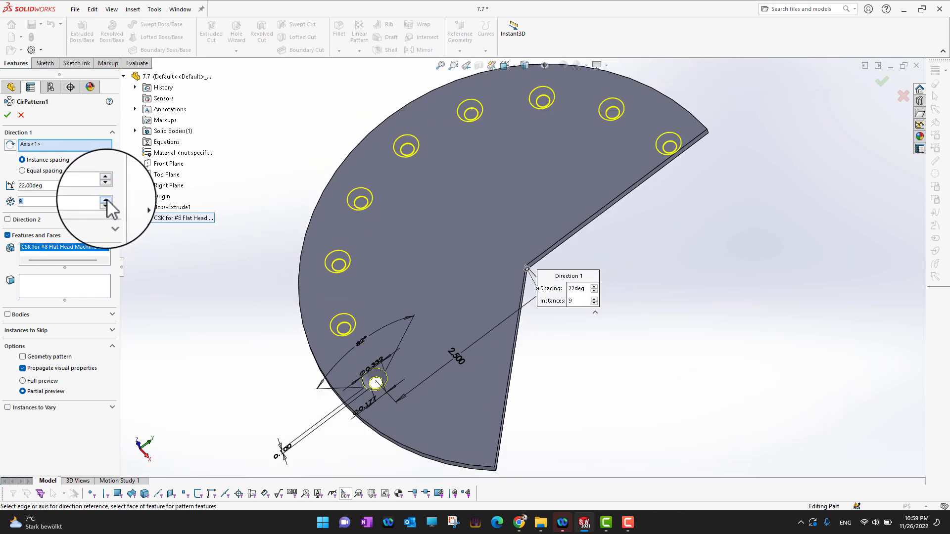
pyautogui.click(105, 189)
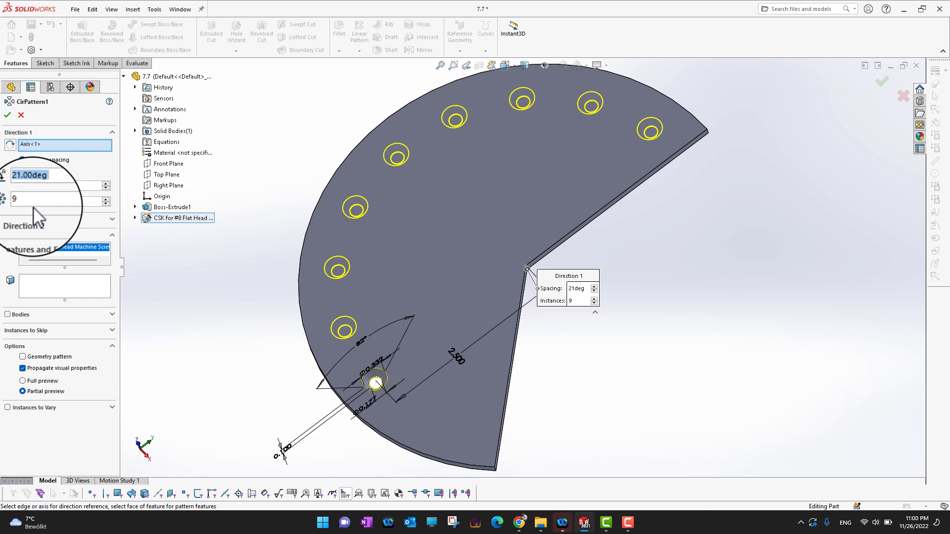
# - Confirm CirPattern1 to cut nine countersunk holes along the curved edge
pyautogui.click(8, 115)
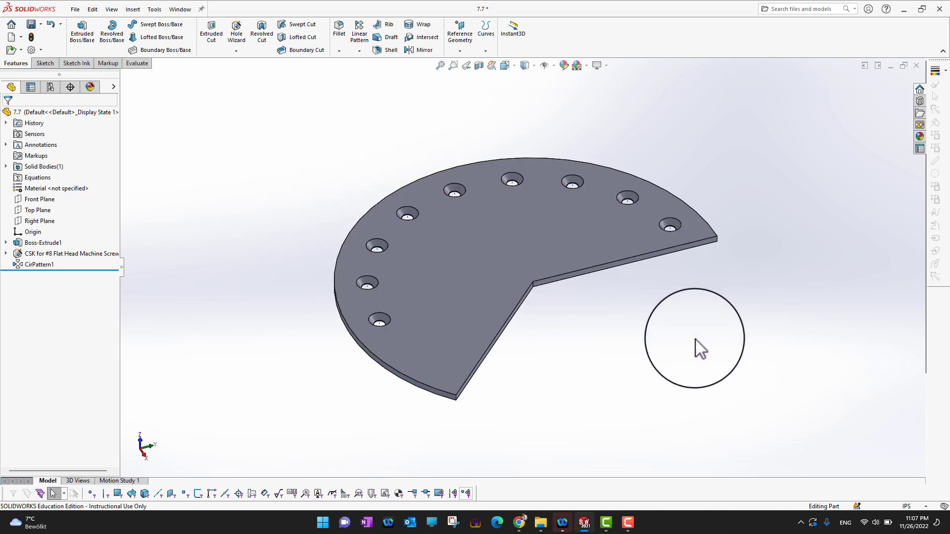
# - Open new Sketch6 on the plate's straight notch side face
pyautogui.moveTo(662, 322); pyautogui.dragTo(600, 257, button='middle')
pyautogui.click(586, 232)
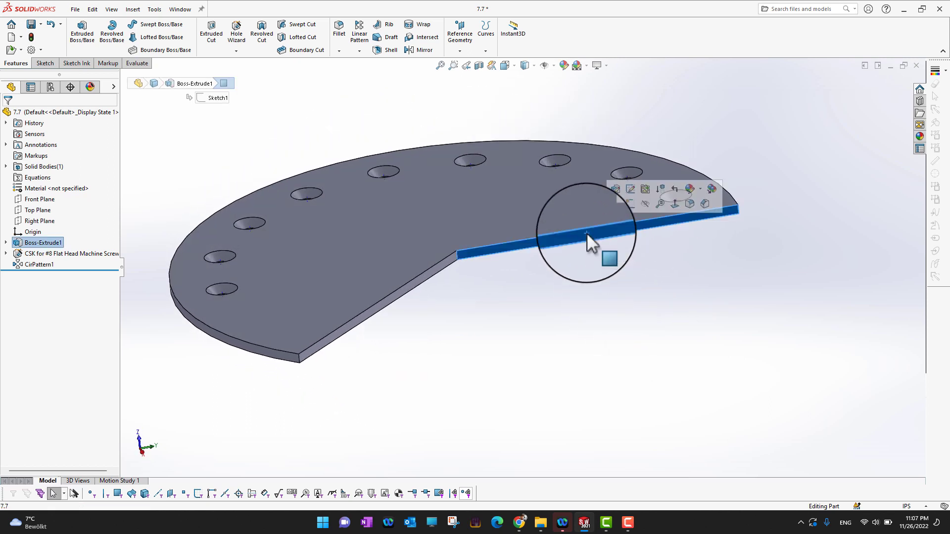
pyautogui.click(43, 63)
pyautogui.click(78, 30)
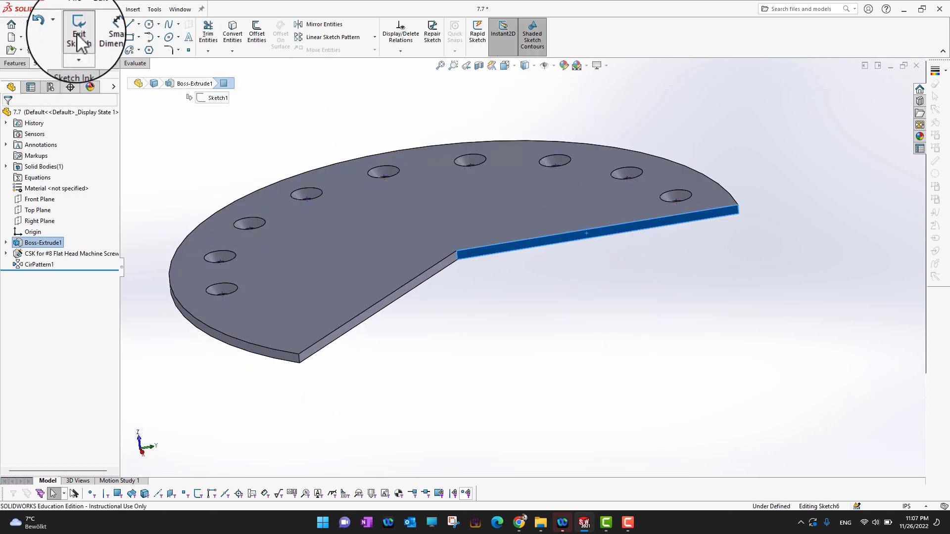
pyautogui.moveTo(625, 345)
pyautogui.mouseDown(button='middle')
pyautogui.moveTo(574, 330)
pyautogui.moveTo(694, 156)
pyautogui.moveTo(683, 290)
pyautogui.moveTo(662, 318)
pyautogui.moveTo(674, 273)
pyautogui.moveTo(654, 278)
pyautogui.moveTo(669, 312)
pyautogui.mouseUp(button='middle')
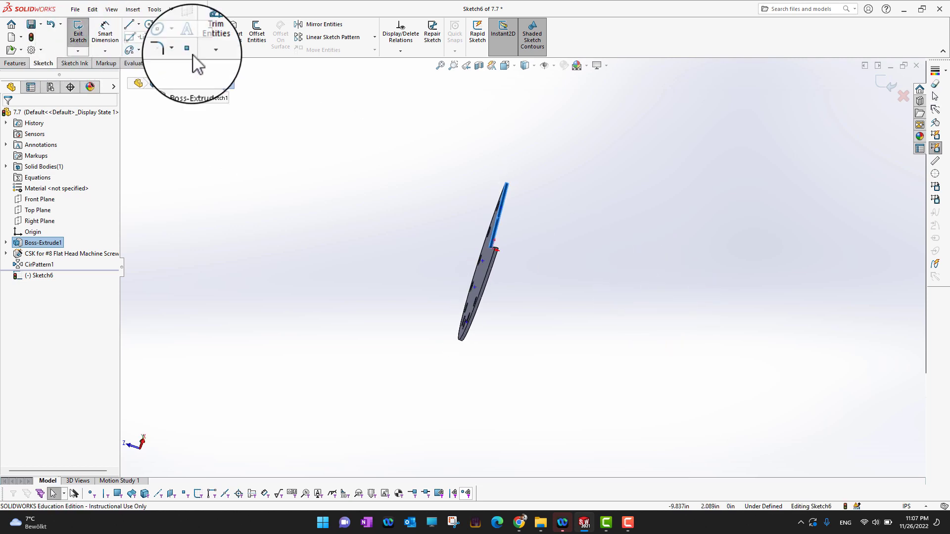
# - Draw one straight line in Sketch6 beside the plate, away from the part
pyautogui.click(129, 24)
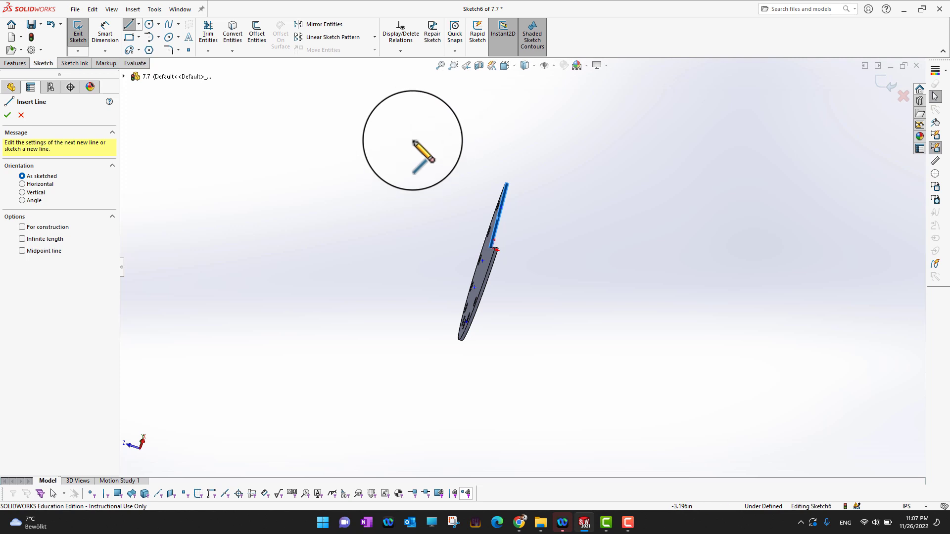
pyautogui.click(413, 99)
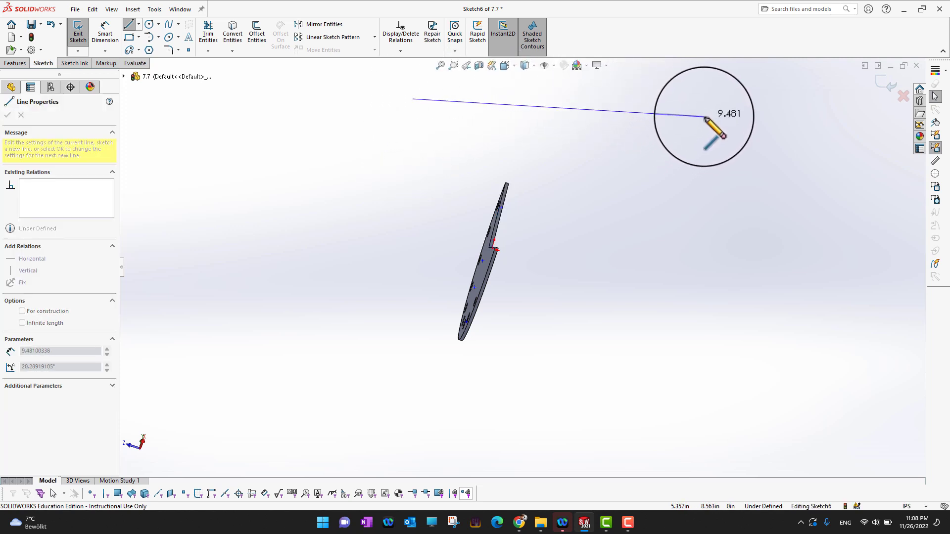
pyautogui.click(693, 140)
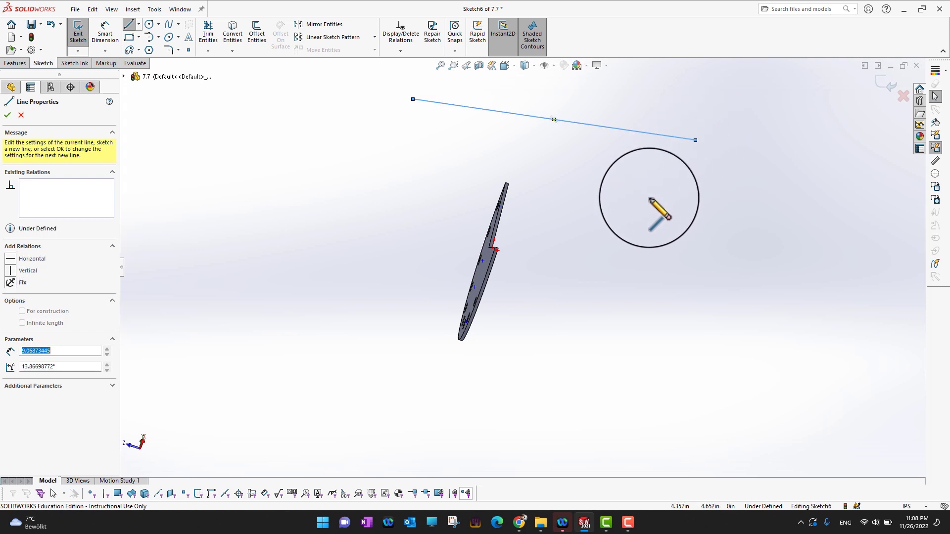
pyautogui.click(7, 119)
pyautogui.click(7, 119)
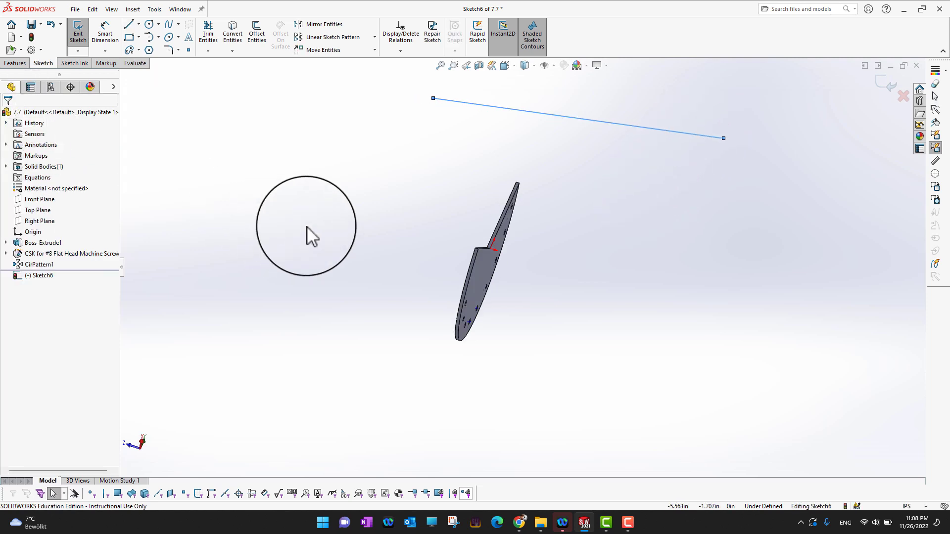
pyautogui.moveTo(307, 227)
pyautogui.mouseDown(button='middle')
pyautogui.moveTo(318, 218)
pyautogui.moveTo(450, 221)
pyautogui.moveTo(409, 213)
pyautogui.moveTo(397, 197)
pyautogui.moveTo(361, 201)
pyautogui.moveTo(373, 217)
pyautogui.moveTo(391, 193)
pyautogui.mouseUp(button='middle')
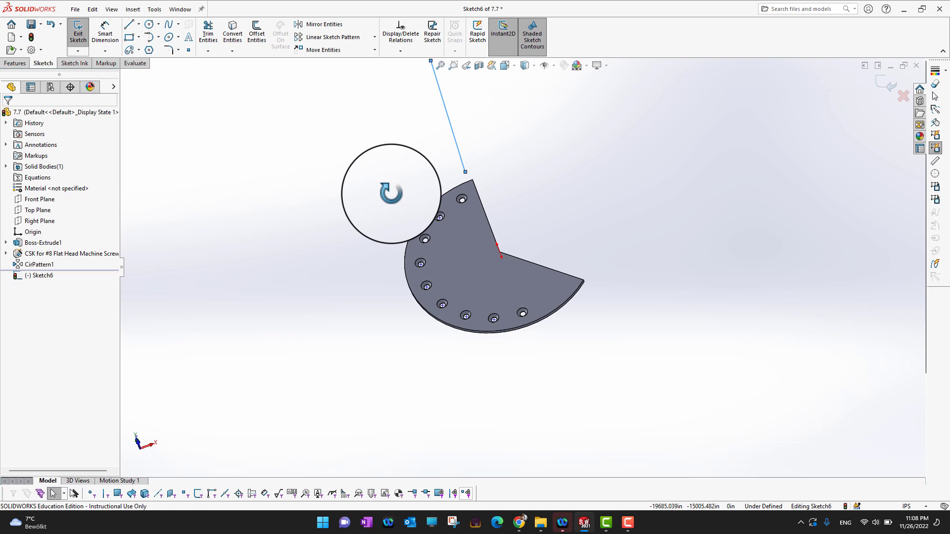
pyautogui.moveTo(391, 193)
pyautogui.mouseDown(button='middle')
pyautogui.moveTo(447, 193)
pyautogui.moveTo(634, 268)
pyautogui.moveTo(593, 251)
pyautogui.moveTo(594, 280)
pyautogui.mouseUp(button='middle')
pyautogui.click(14, 63)
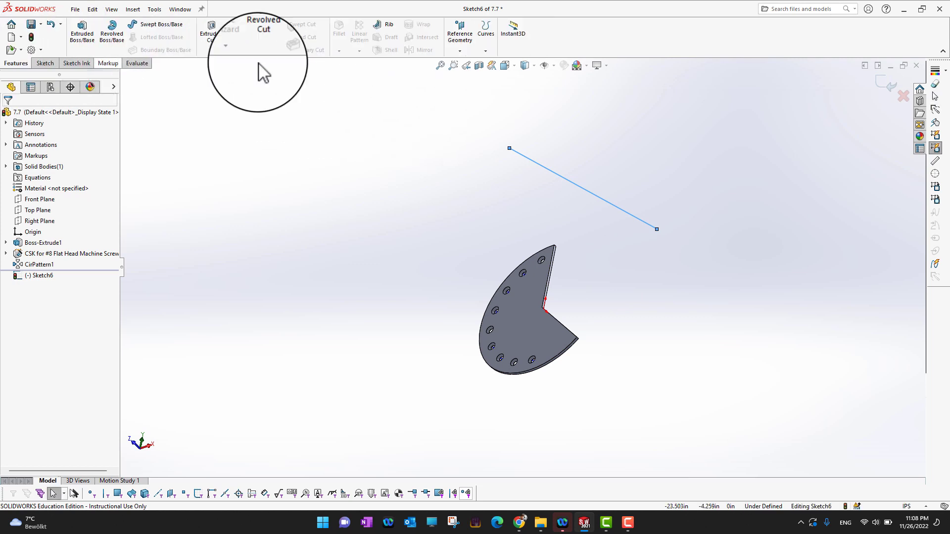
# - Exit the sketch and start an equal-spaced circular pattern about Line1 that patterns Bodies instead of features
pyautogui.click(885, 81)
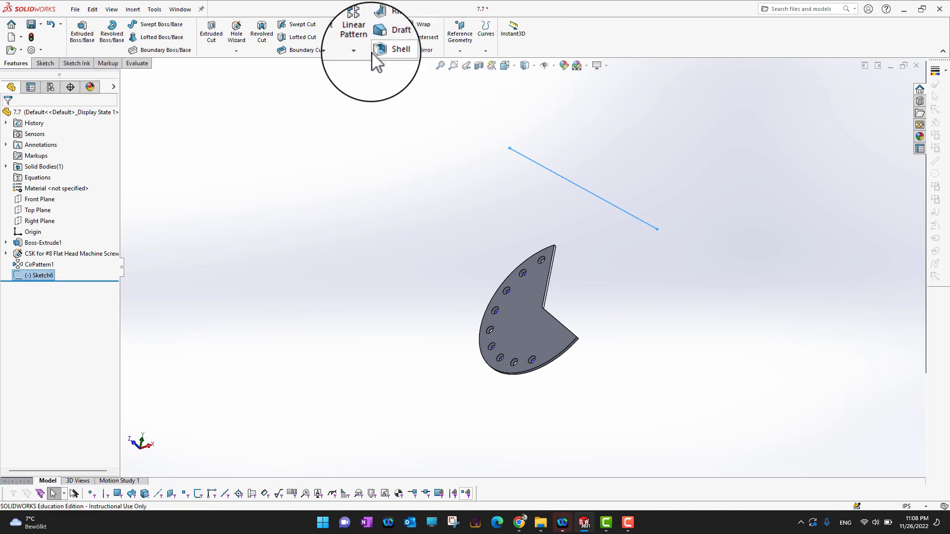
pyautogui.click(354, 50)
pyautogui.click(370, 74)
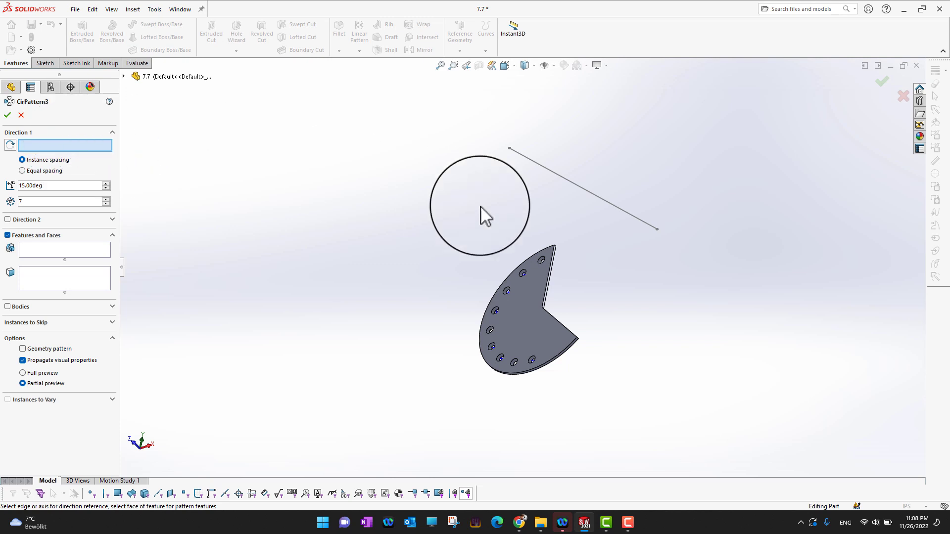
pyautogui.click(581, 189)
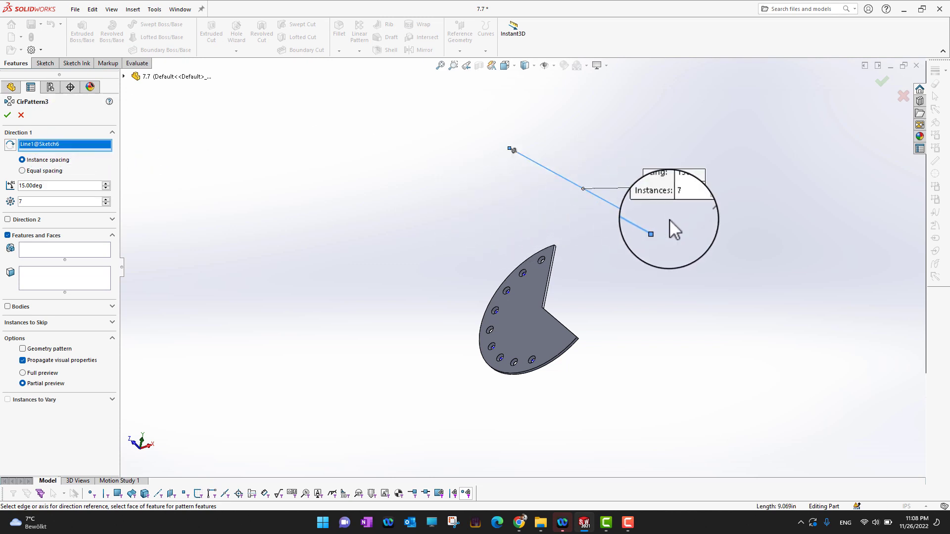
pyautogui.click(30, 170)
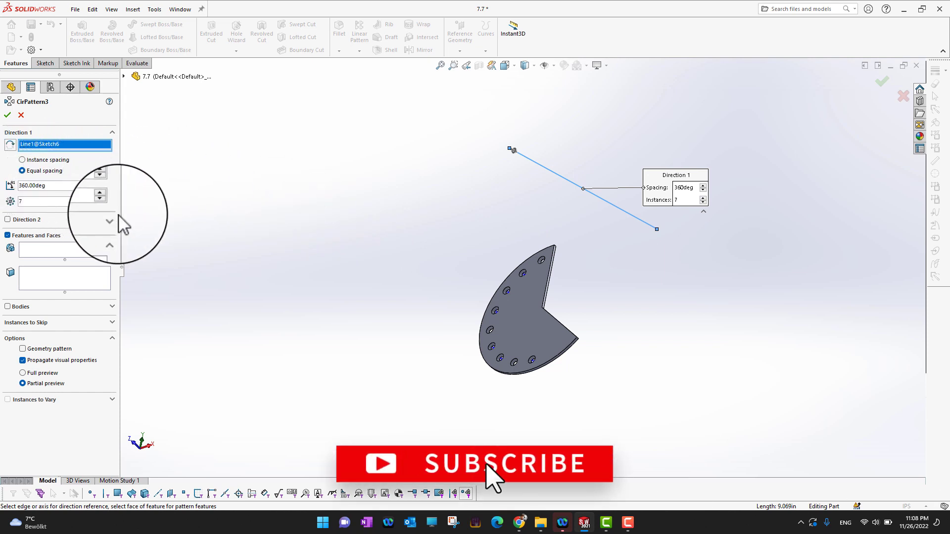
pyautogui.click(8, 235)
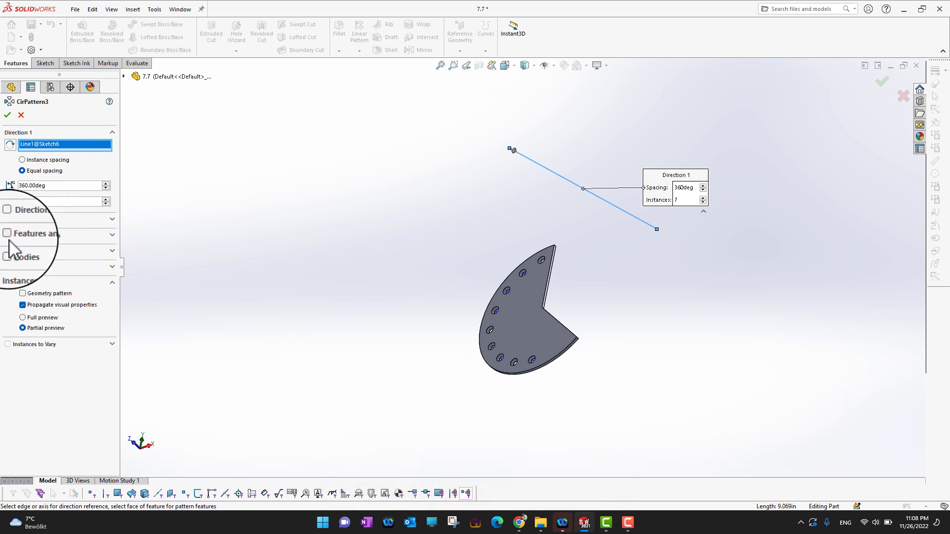
pyautogui.click(8, 251)
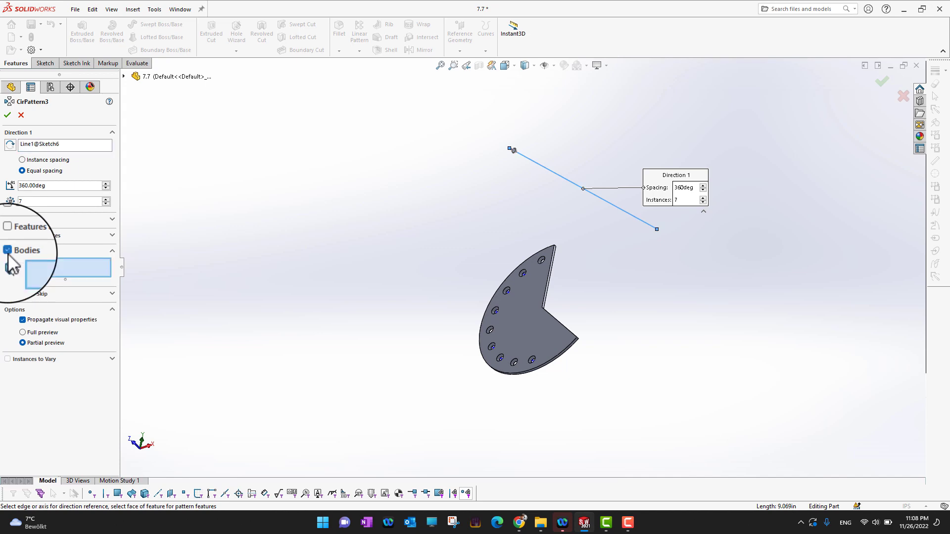
# - Add the plate body, set 8 instances, and confirm CirPattern3
pyautogui.click(544, 334)
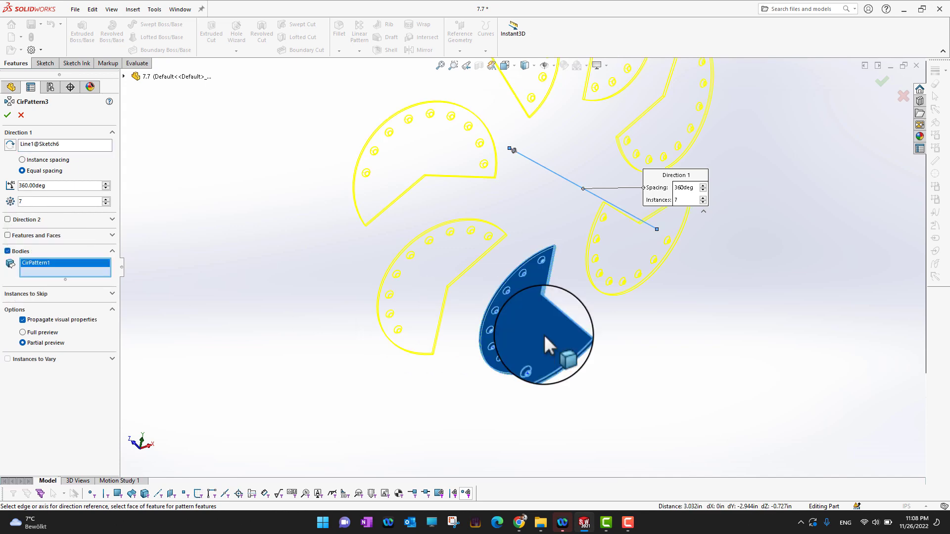
pyautogui.moveTo(666, 378); pyautogui.dragTo(712, 346, button='middle')
pyautogui.scroll(2, 717, 354)
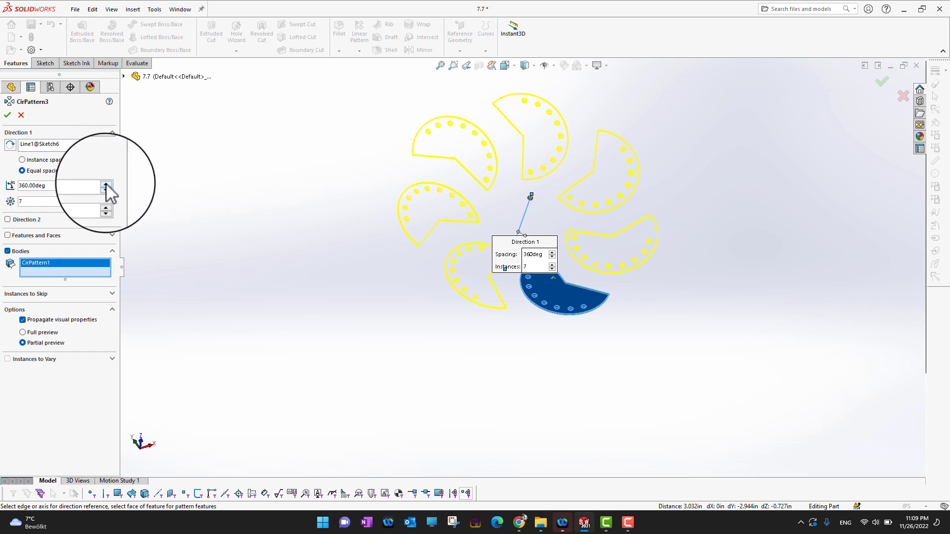
pyautogui.click(105, 200)
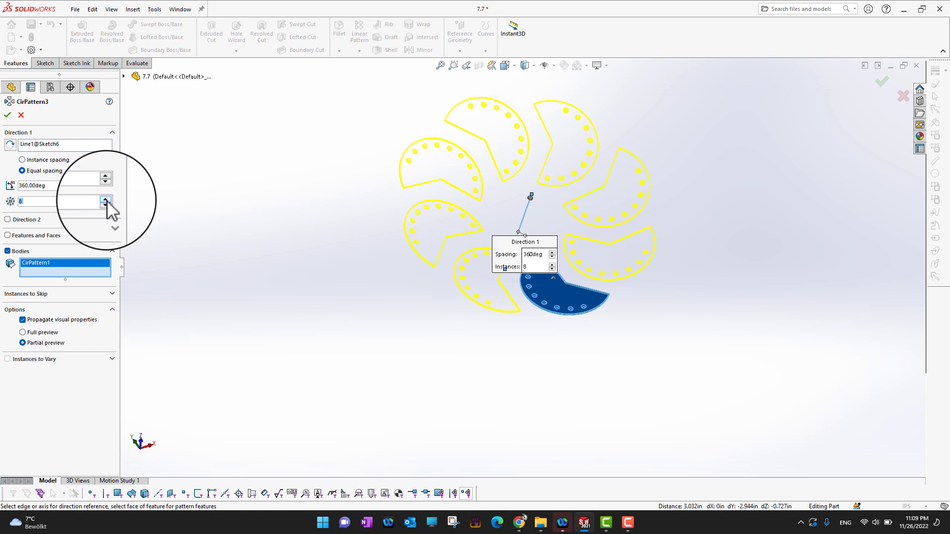
pyautogui.click(105, 199)
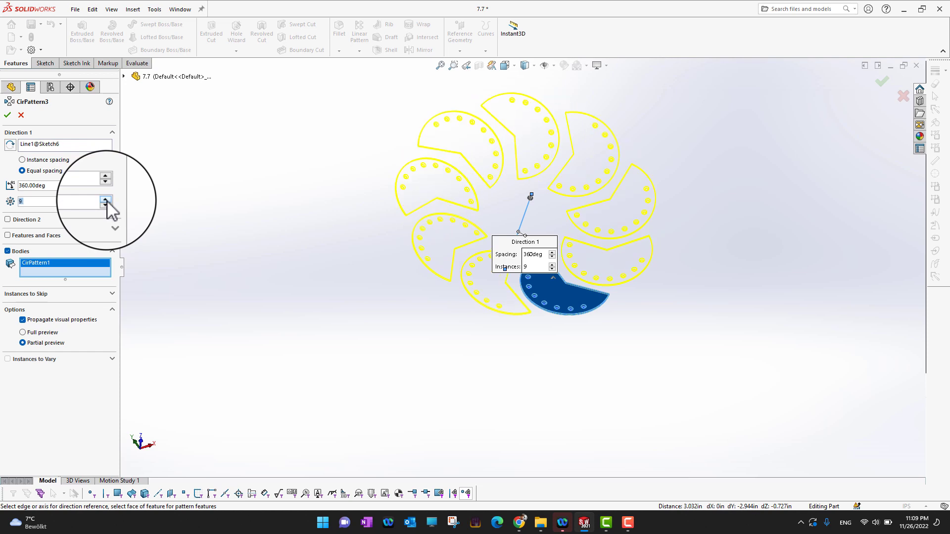
pyautogui.click(105, 204)
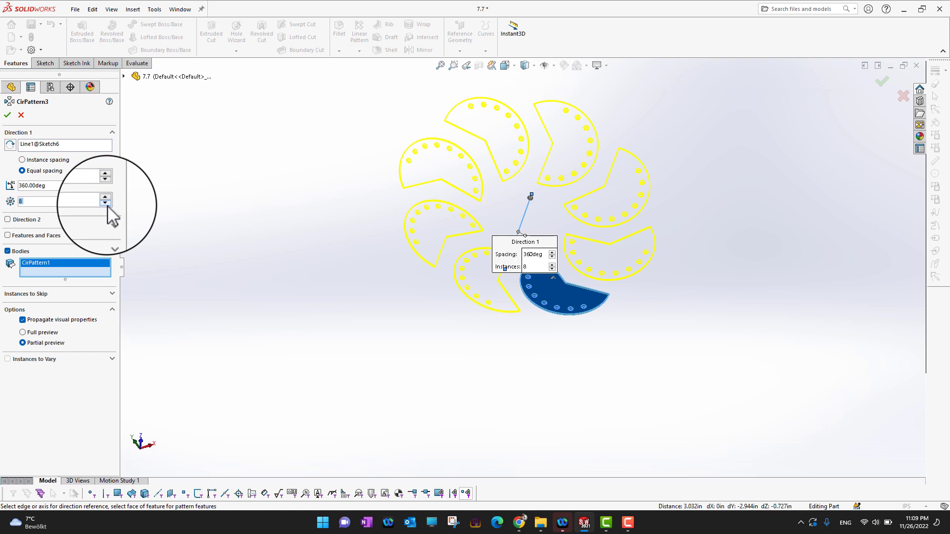
pyautogui.click(5, 121)
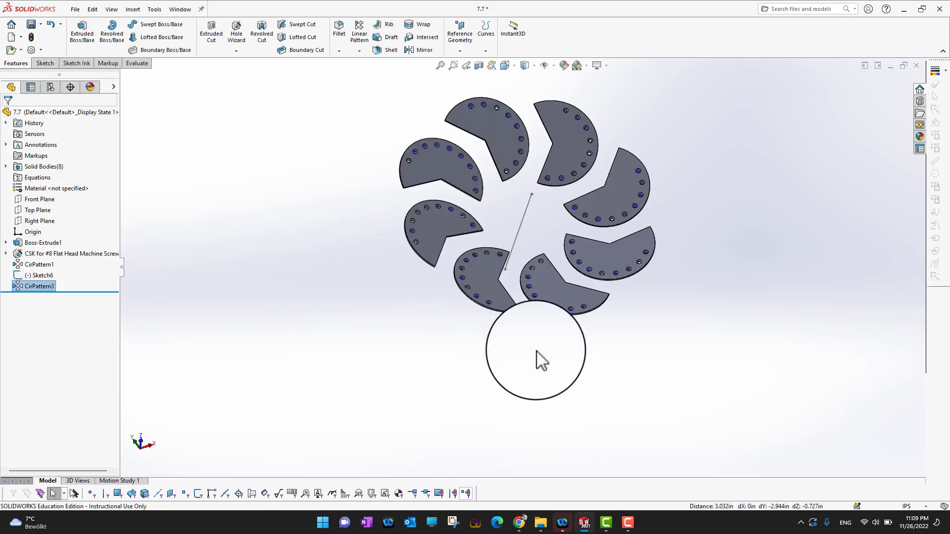
pyautogui.moveTo(537, 351); pyautogui.dragTo(759, 274, button='middle')
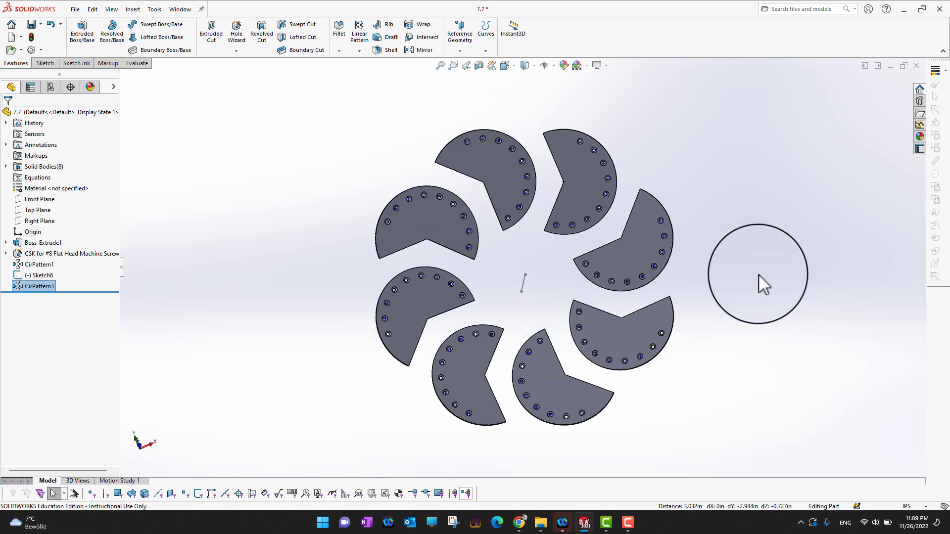